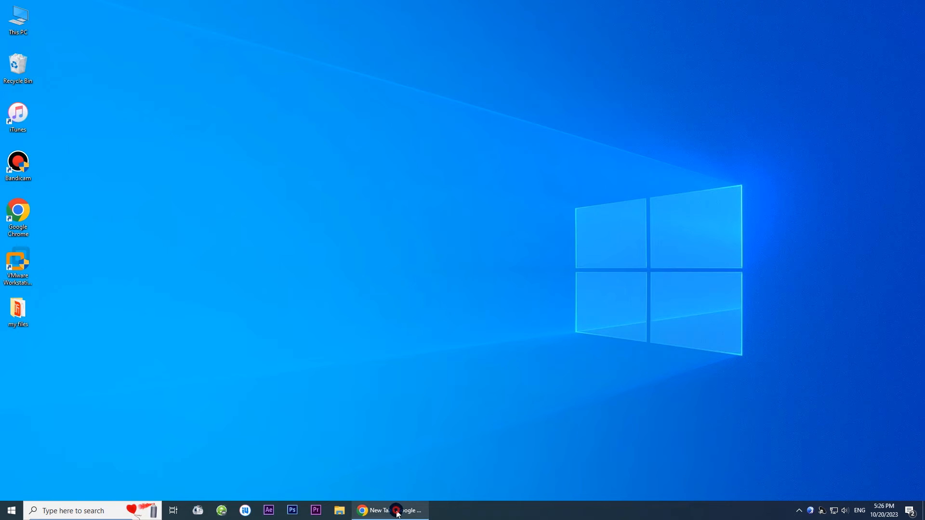
pyautogui.click(397, 512)
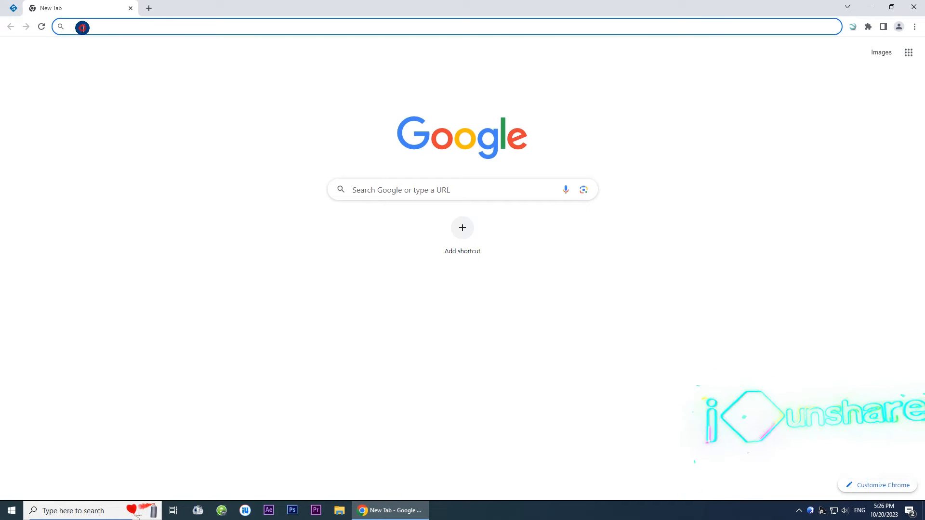
pyautogui.write('www.isu')
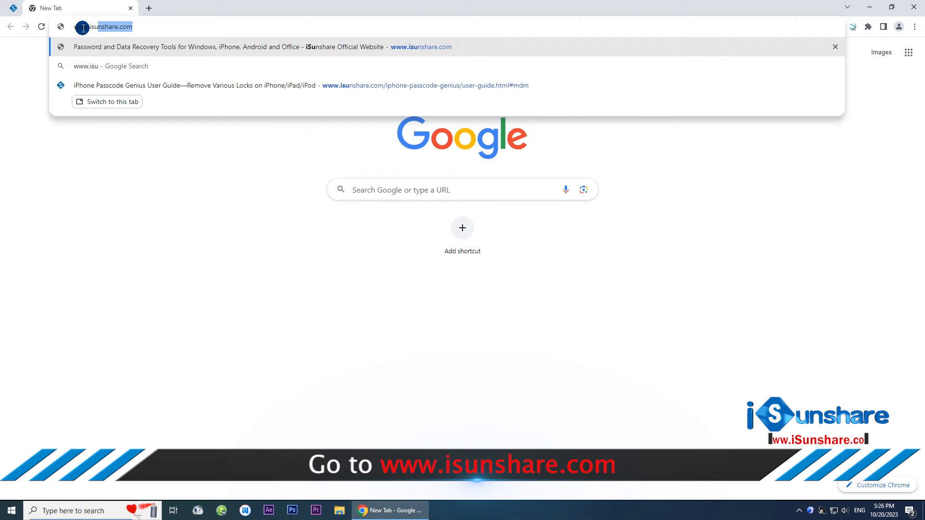
pyautogui.write('nshare.com')
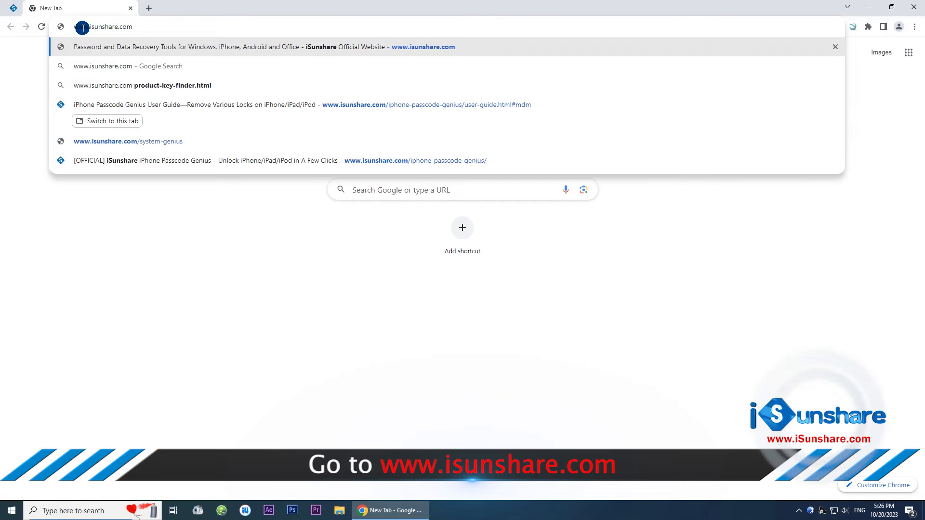
pyautogui.press('Return')
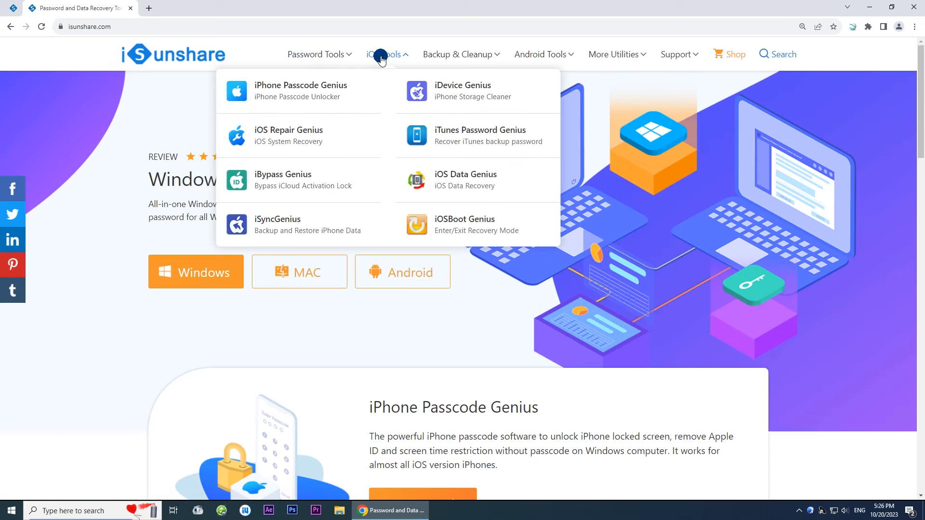
pyautogui.moveTo(387, 54)
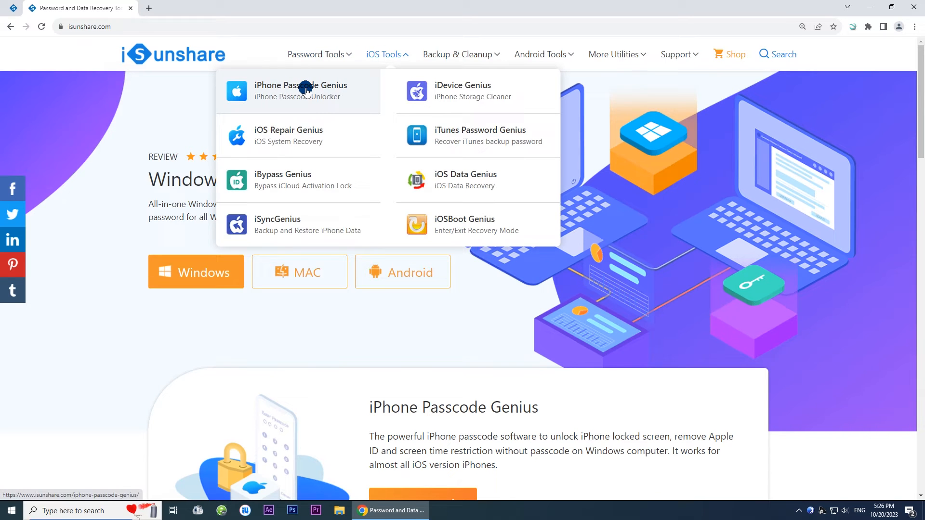
# Download the iPhone Passcode Genius installer from its product page and run the .exe
pyautogui.click(307, 88)
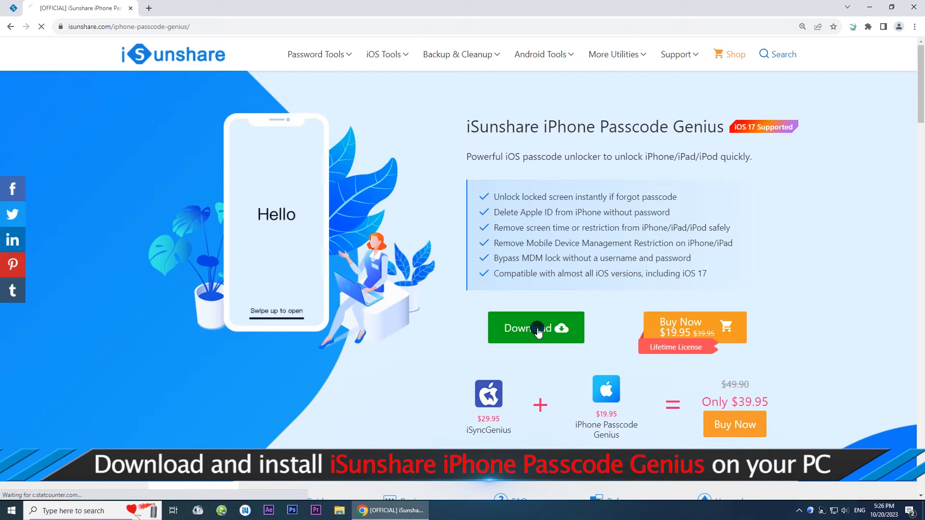
pyautogui.click(537, 331)
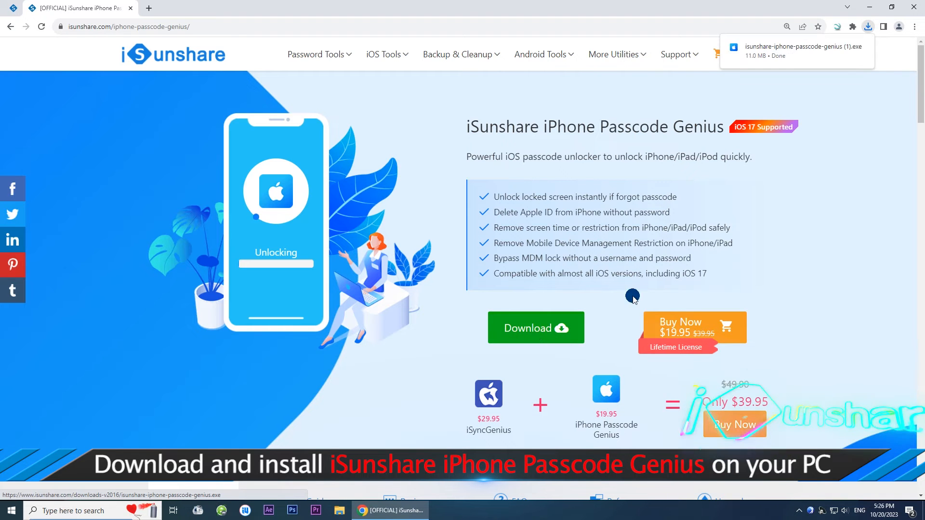
pyautogui.click(772, 46)
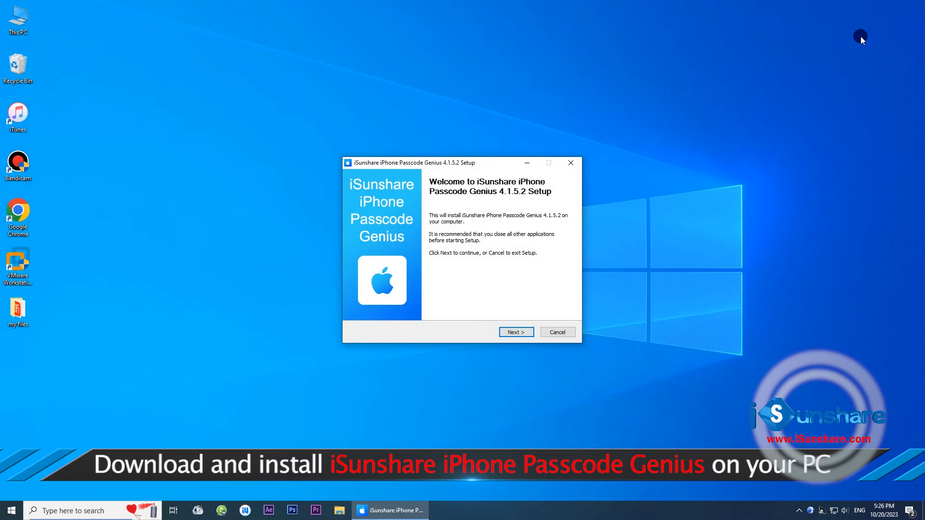
# Install iPhone Passcode Genius 4.1.5.2 into the default Program Files folder and finish setup
pyautogui.click(517, 332)
pyautogui.click(522, 333)
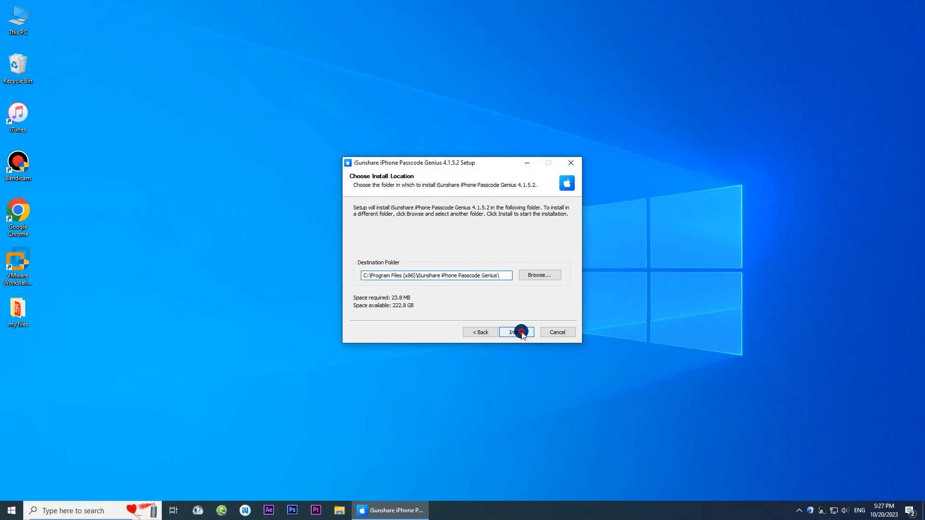
pyautogui.click(522, 333)
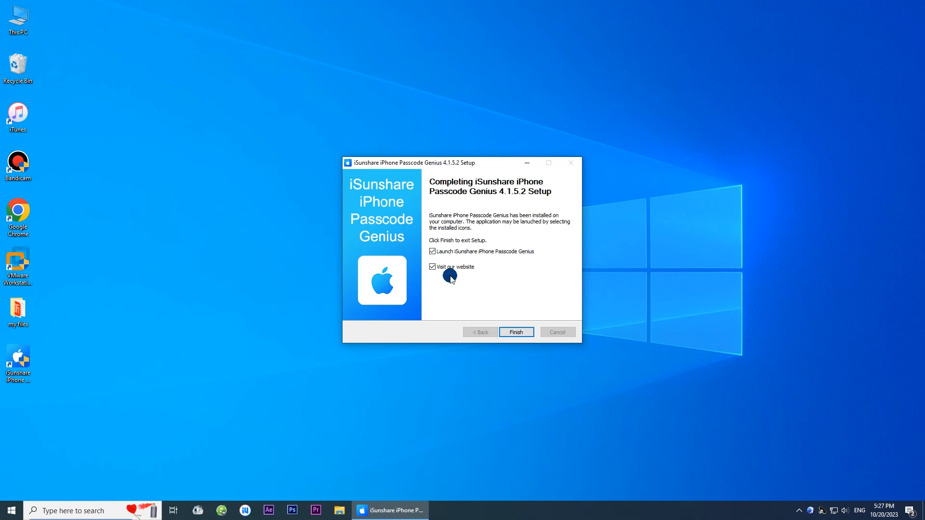
pyautogui.click(506, 331)
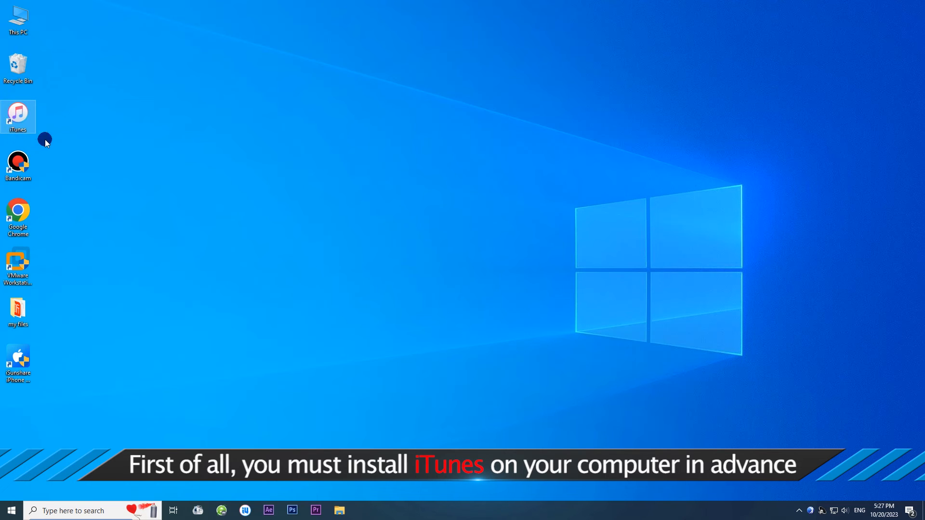
# Start iSunshare iPhone Passcode Genius from its desktop shortcut to the four-option main screen
pyautogui.click(139, 182)
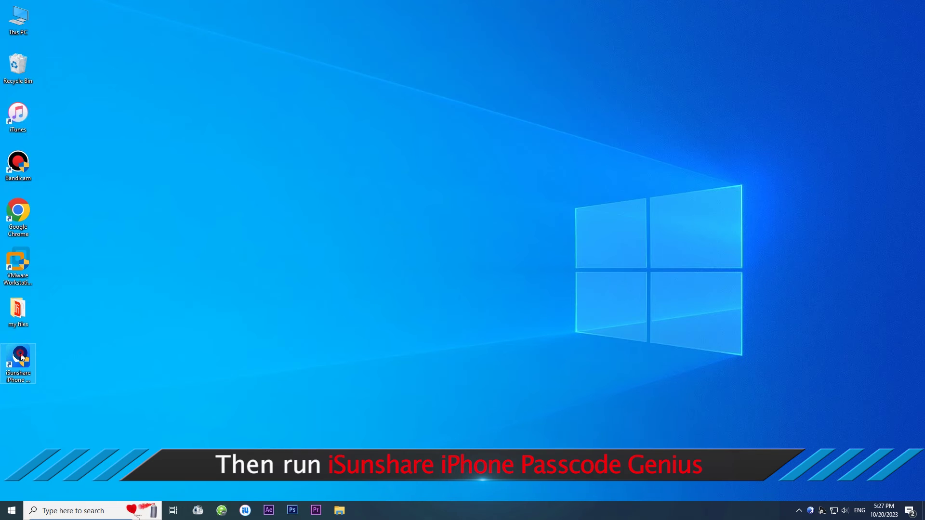
pyautogui.doubleClick(21, 353)
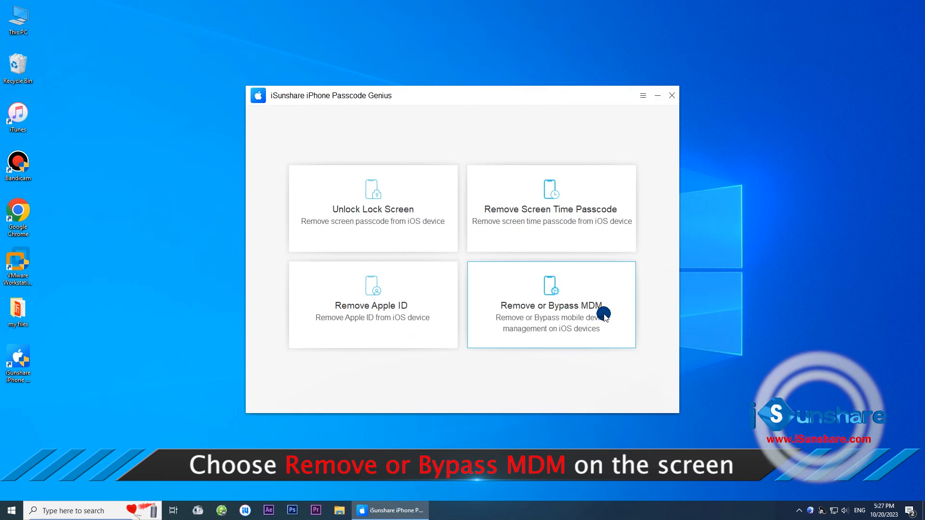
# Choose Remove or Bypass MDM for the connected iPhone XS
pyautogui.click(551, 307)
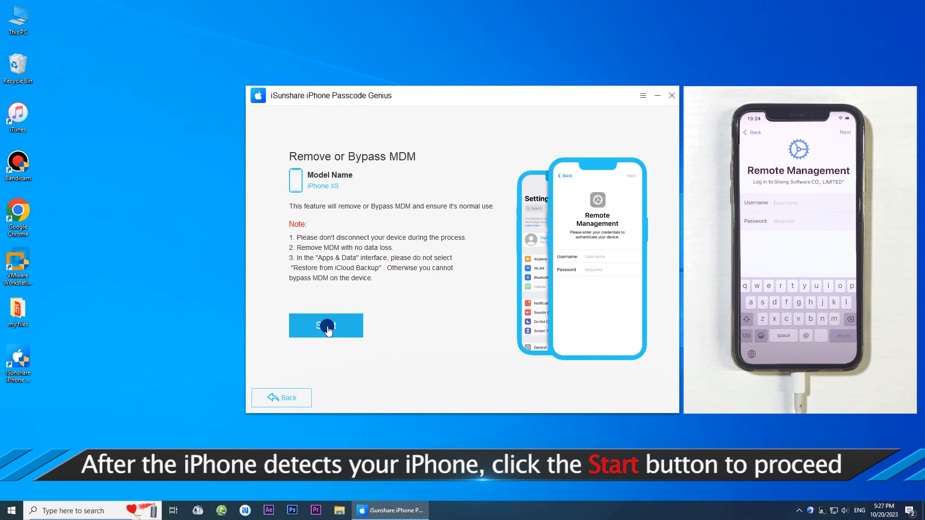
# Start MDM removal on the iPhone XS until 'Removed Mobile Device Management Successfully!' appears
pyautogui.click(327, 327)
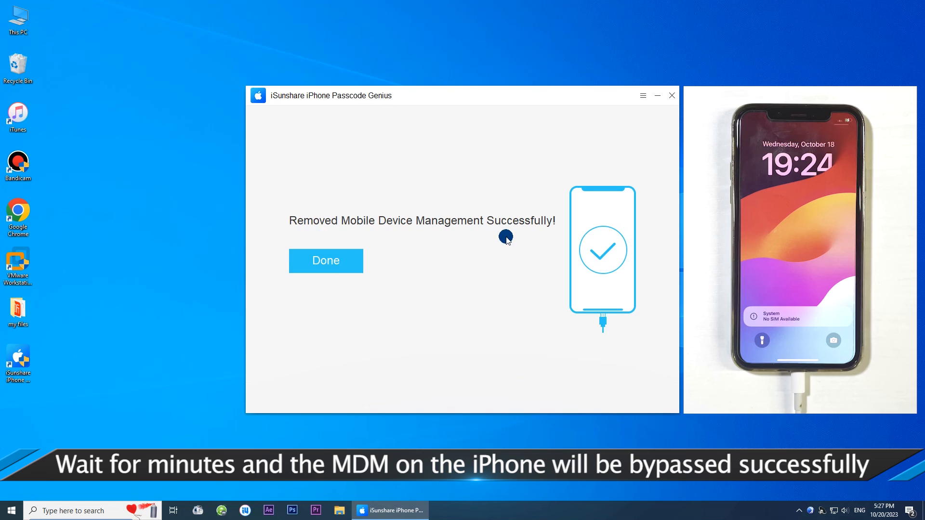
# Confirm Done on the success page to return to the four-option main menu
pyautogui.click(336, 262)
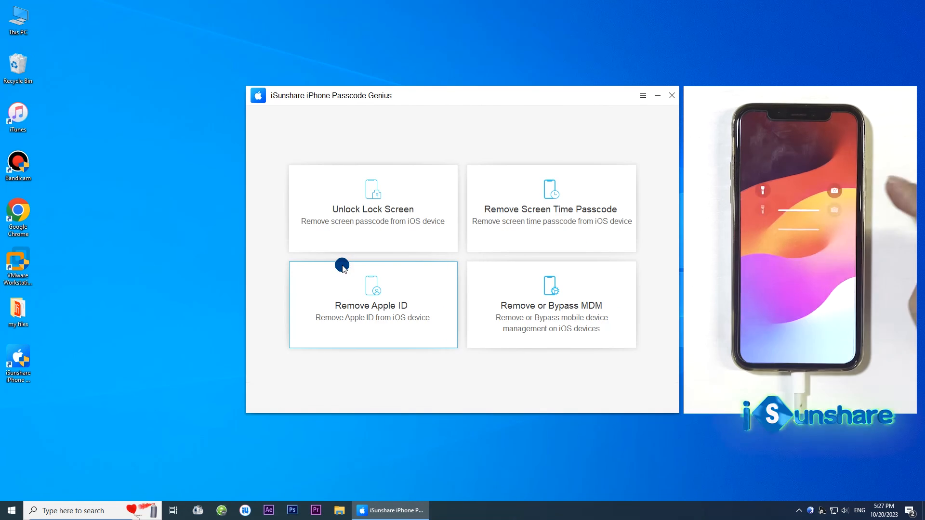